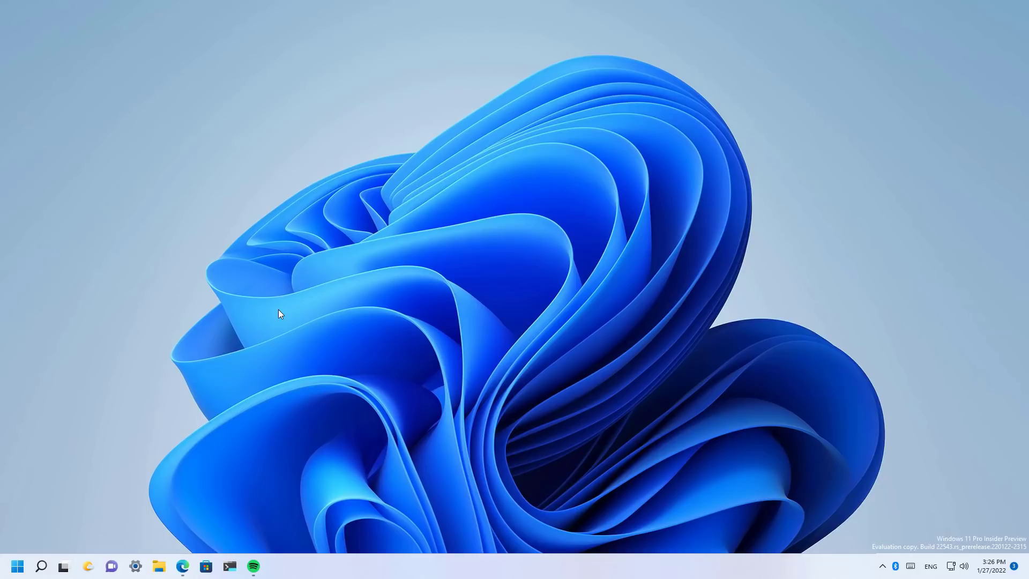
# Step: Lock the PC from the account options in the Start menu
pyautogui.press('super')
pyautogui.click(70, 529)
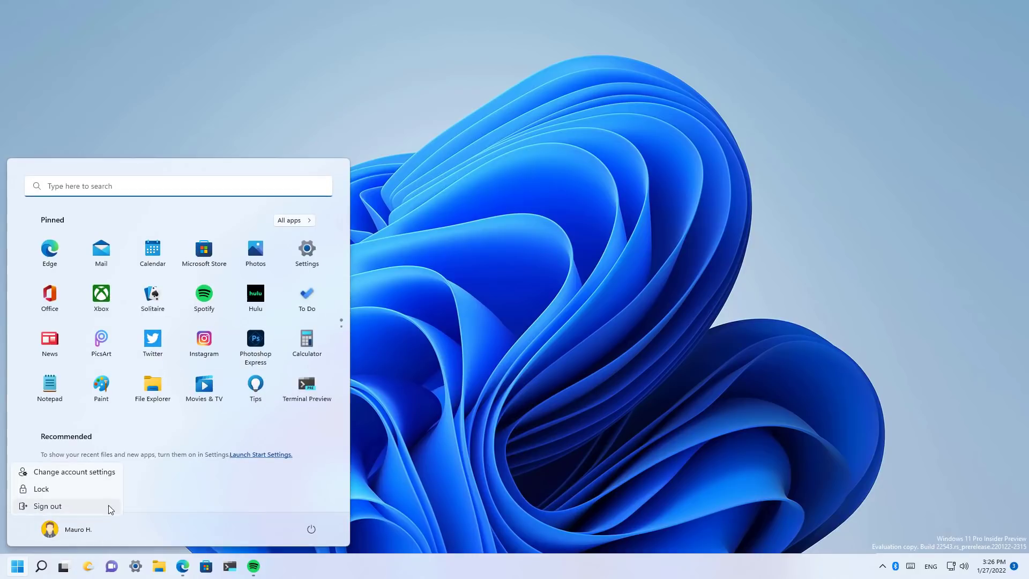
pyautogui.click(66, 490)
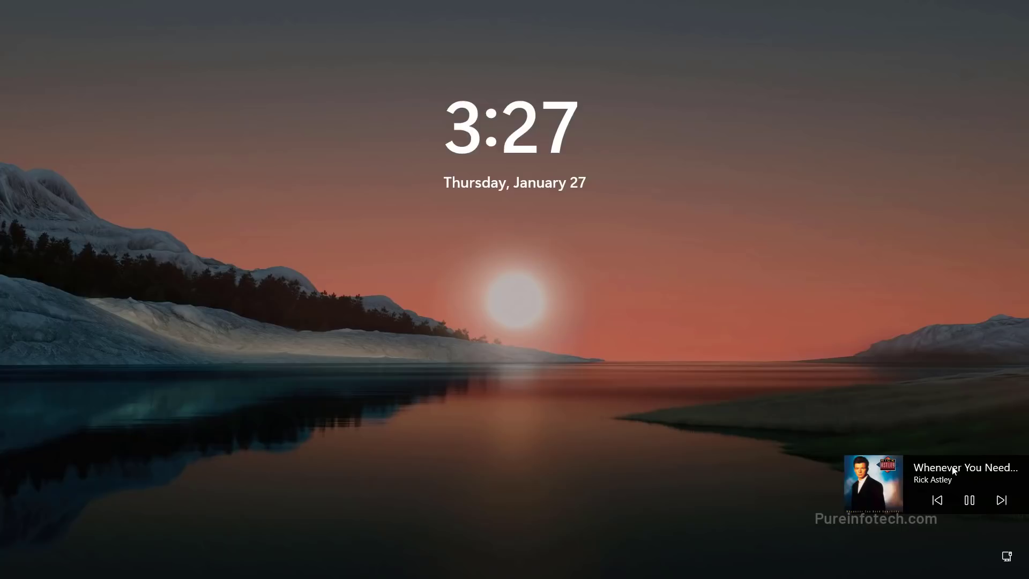
# Step: Skip to the next song and back with the lock-screen media controls, then sign in with the PIN
pyautogui.click(1001, 499)
pyautogui.click(937, 500)
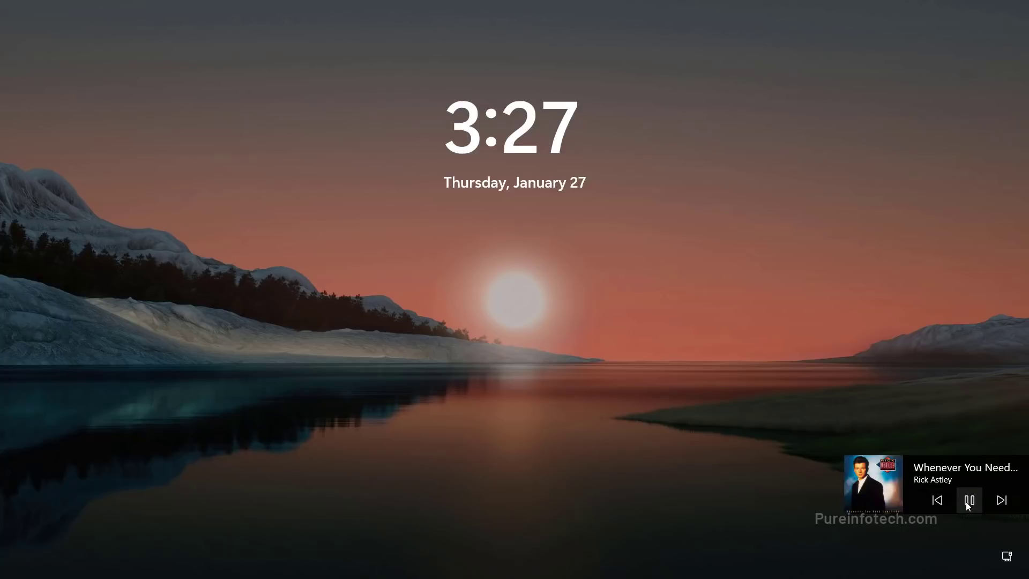
pyautogui.write('••••')
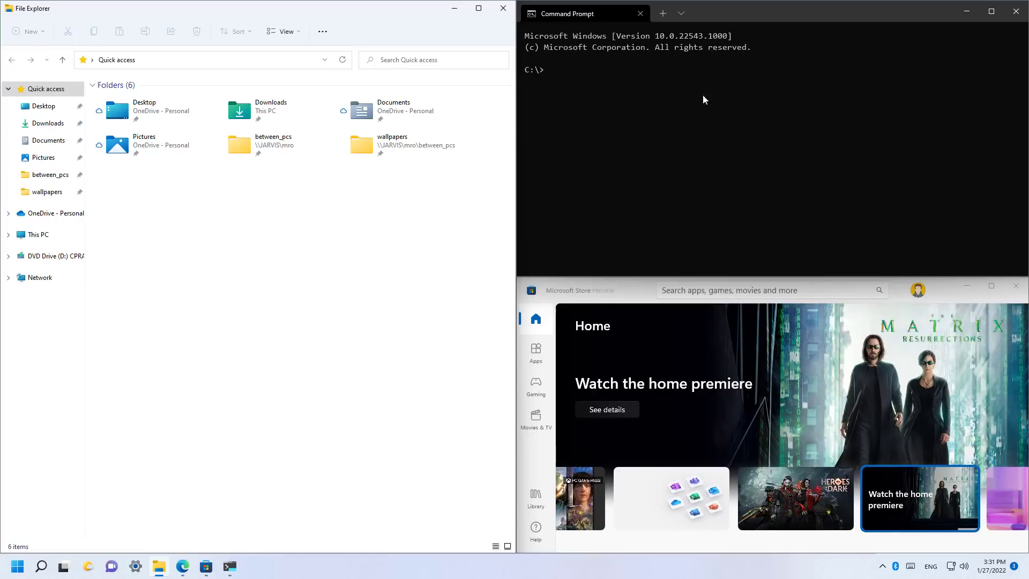
# Step: Drag the snap divider left so File Explorer narrows and the Command Prompt and Store column widens
pyautogui.click(517, 249)
pyautogui.moveTo(515, 251)
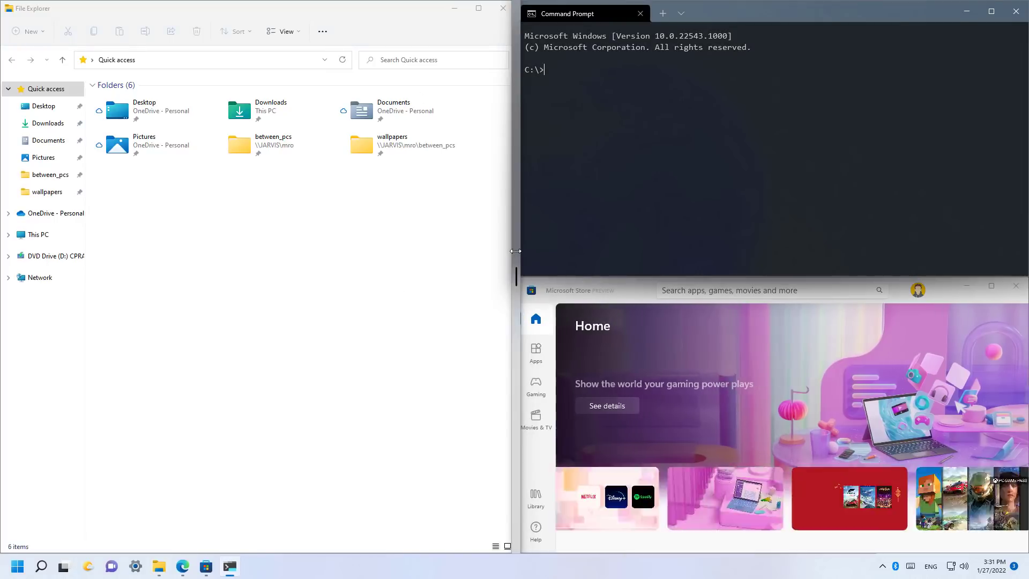
pyautogui.moveTo(516, 251); pyautogui.dragTo(434, 260)
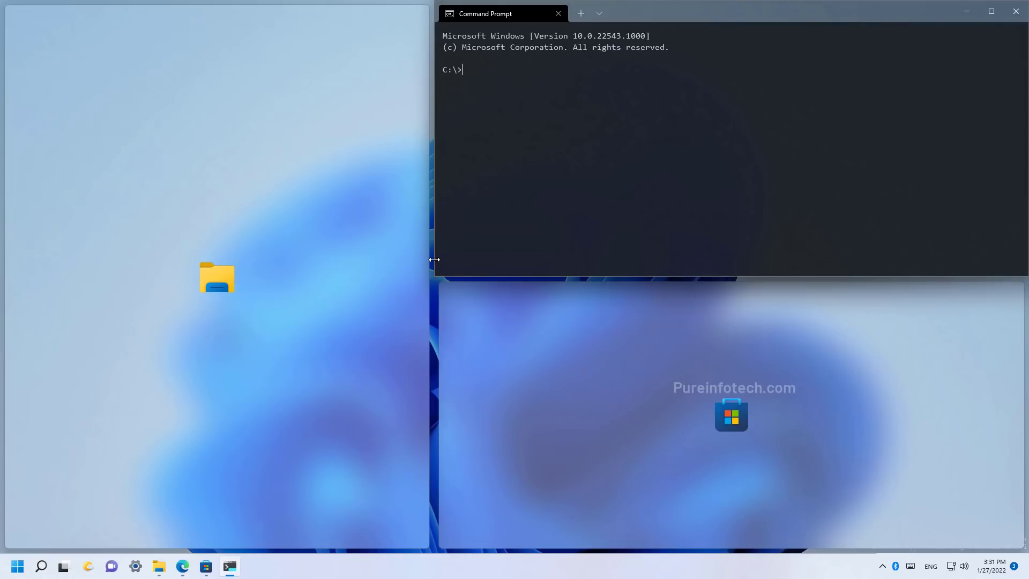
pyautogui.moveTo(434, 260); pyautogui.dragTo(435, 260)
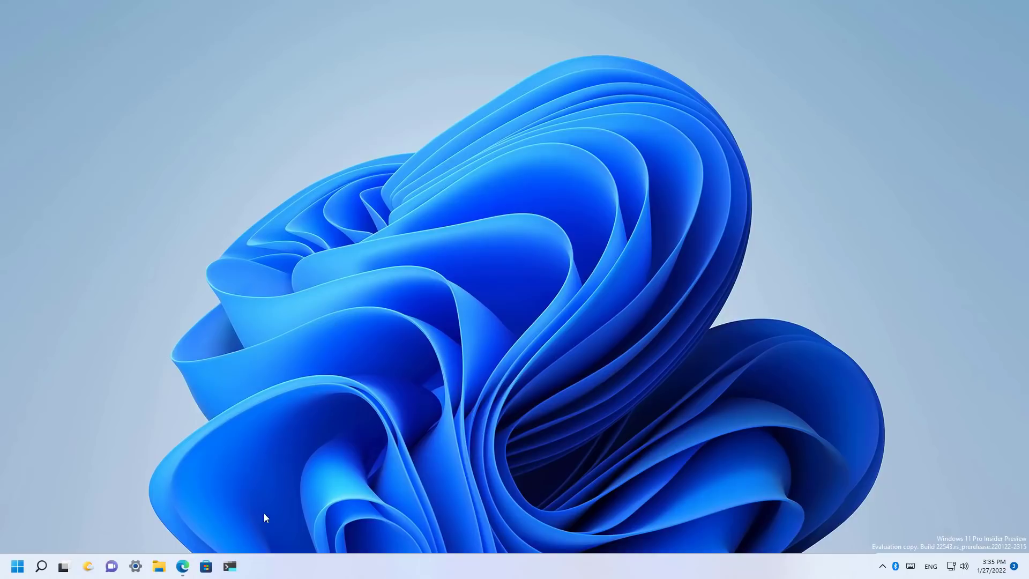
# Step: Go through System > Storage > Advanced storage settings > Storage Spaces to the Storage pool details
pyautogui.click(136, 566)
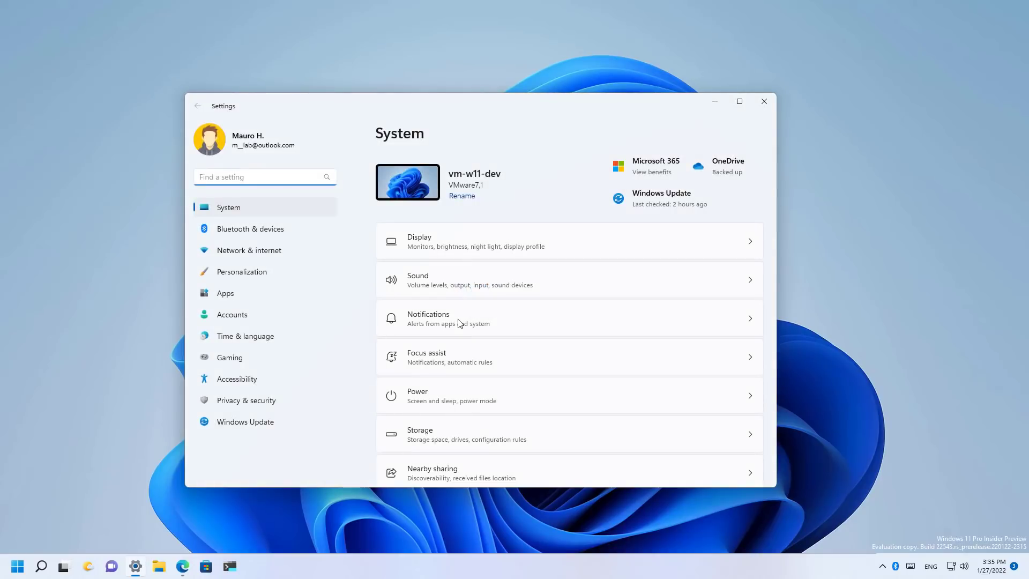
pyautogui.click(433, 434)
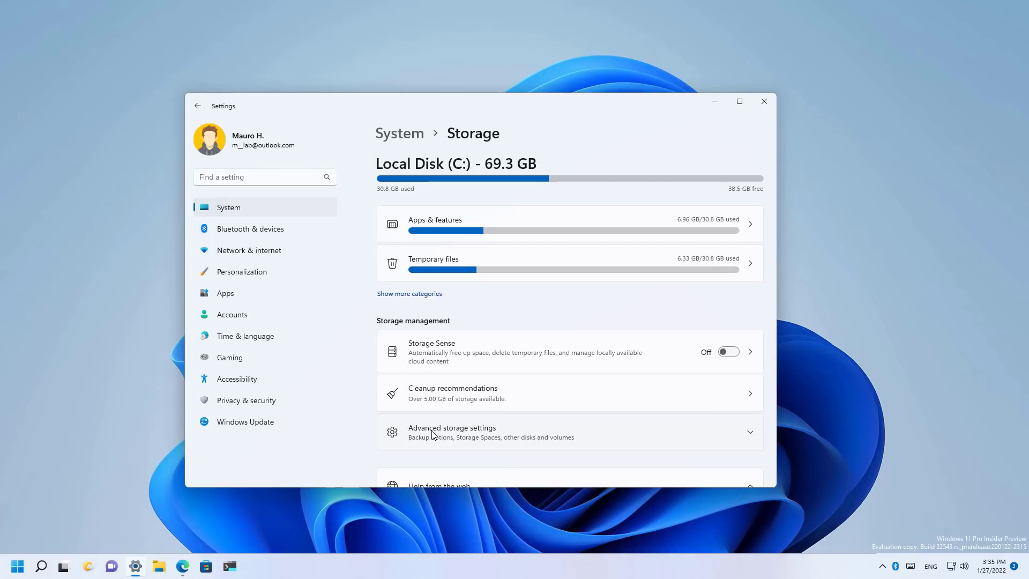
pyautogui.click(433, 434)
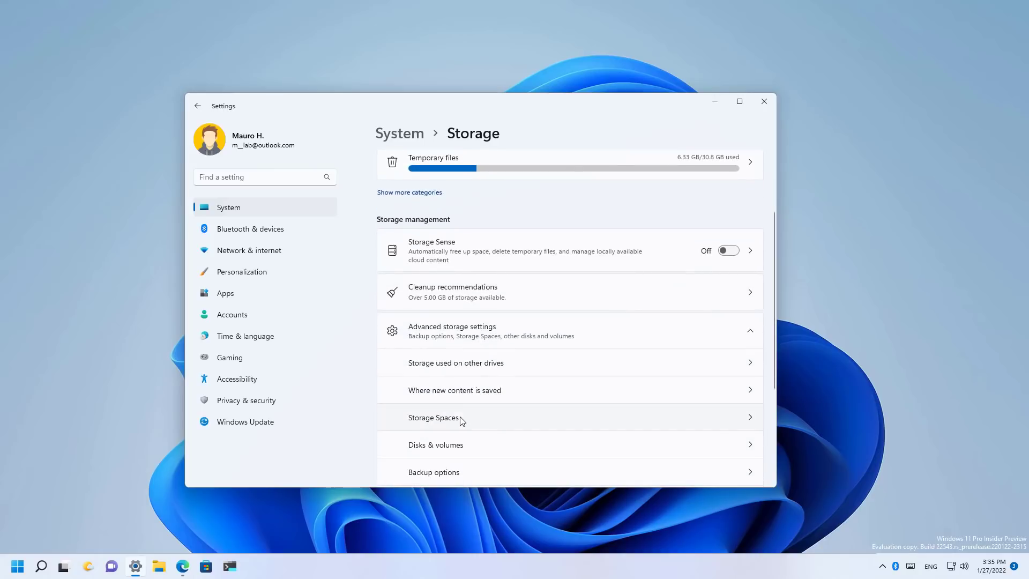
pyautogui.click(461, 419)
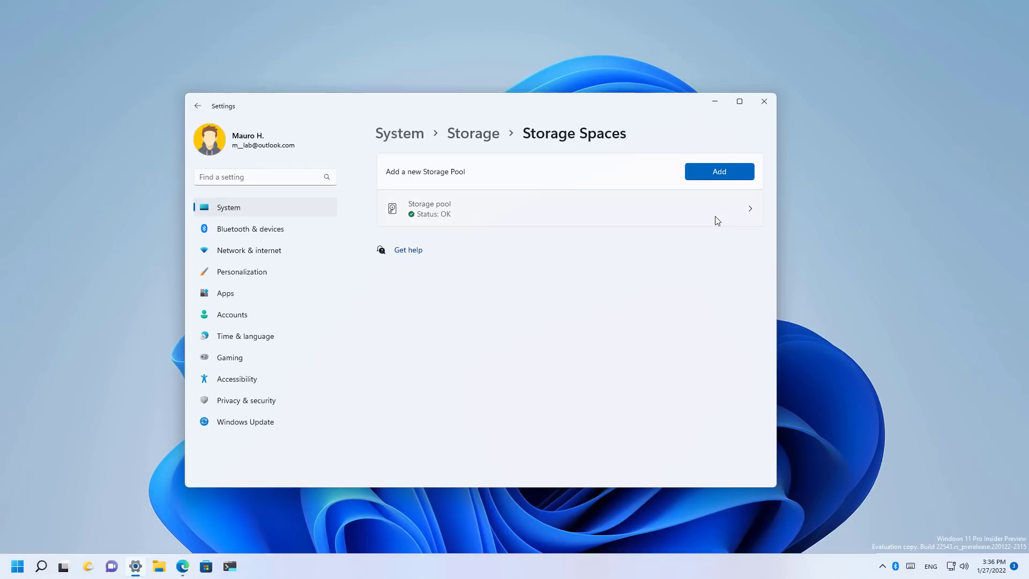
pyautogui.click(717, 220)
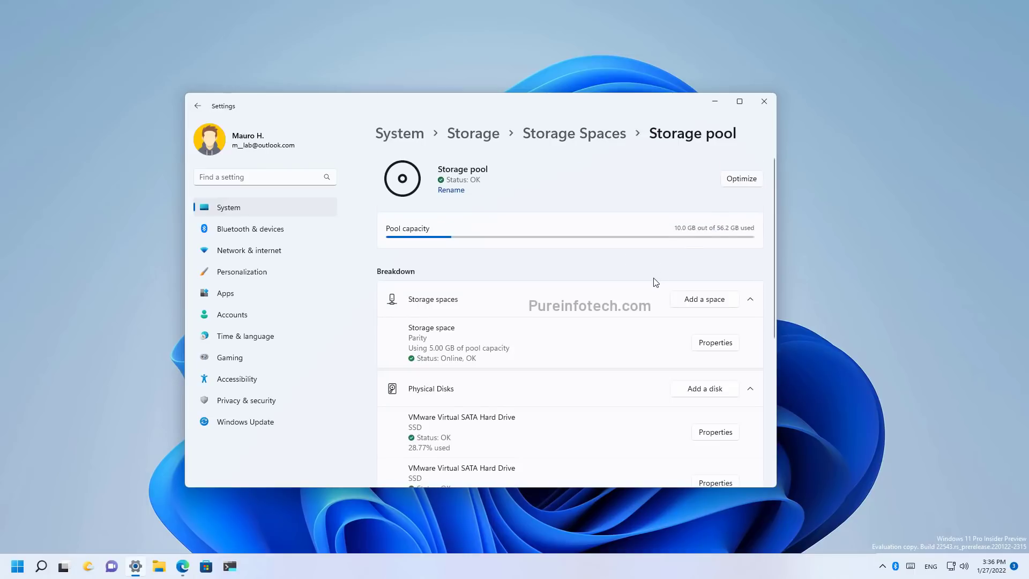
pyautogui.scroll(-4, 655, 283)
pyautogui.scroll(5, 655, 283)
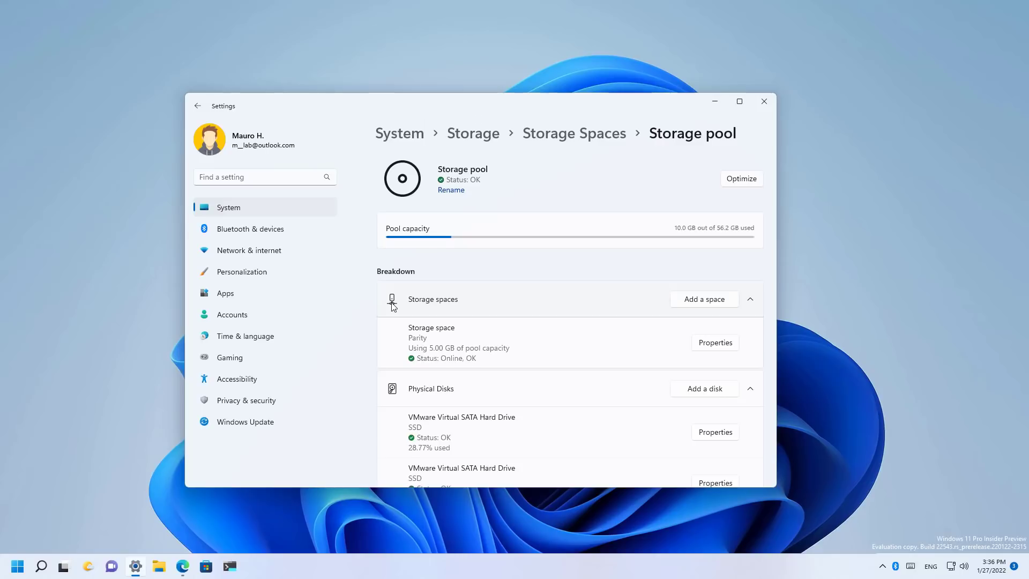
# Step: Return from the Storage pool details to the main System settings page
pyautogui.click(229, 209)
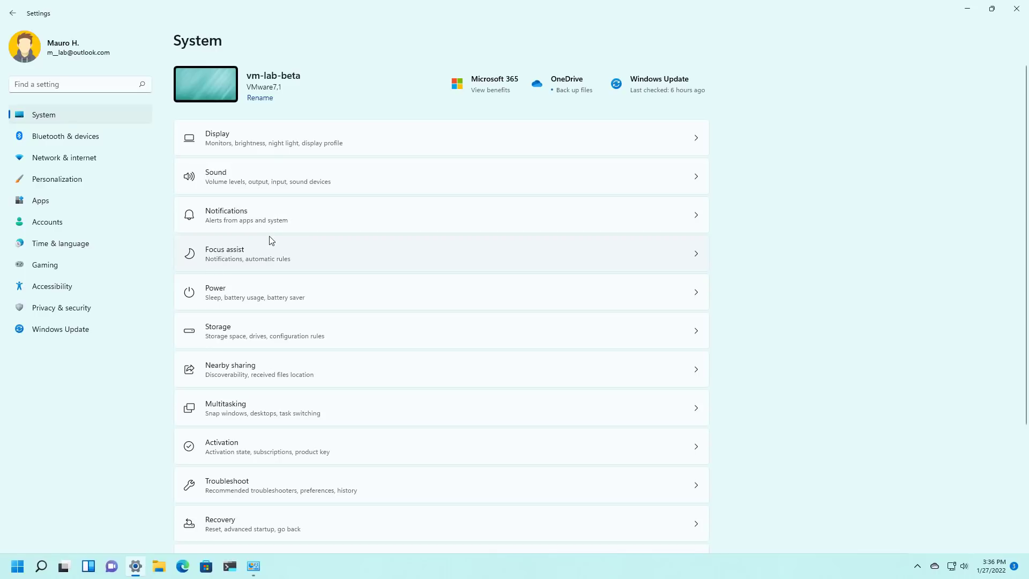
pyautogui.click(470, 429)
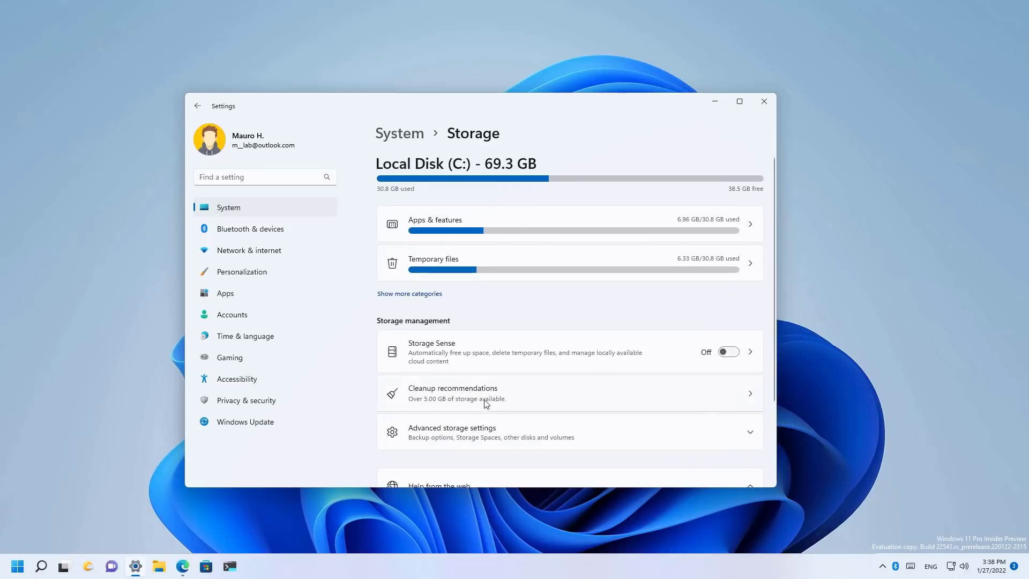
pyautogui.click(478, 438)
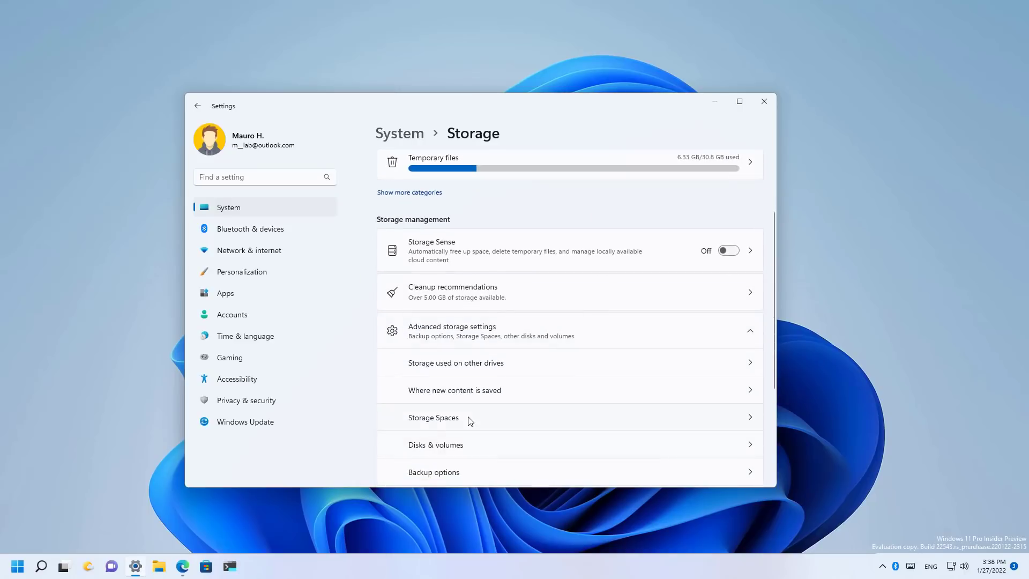
pyautogui.click(469, 419)
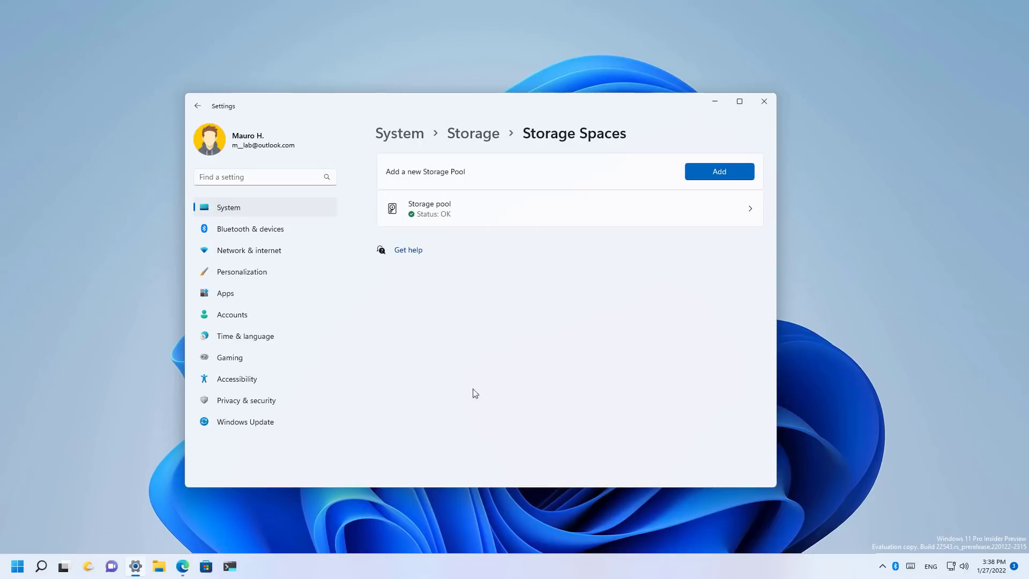
pyautogui.click(591, 219)
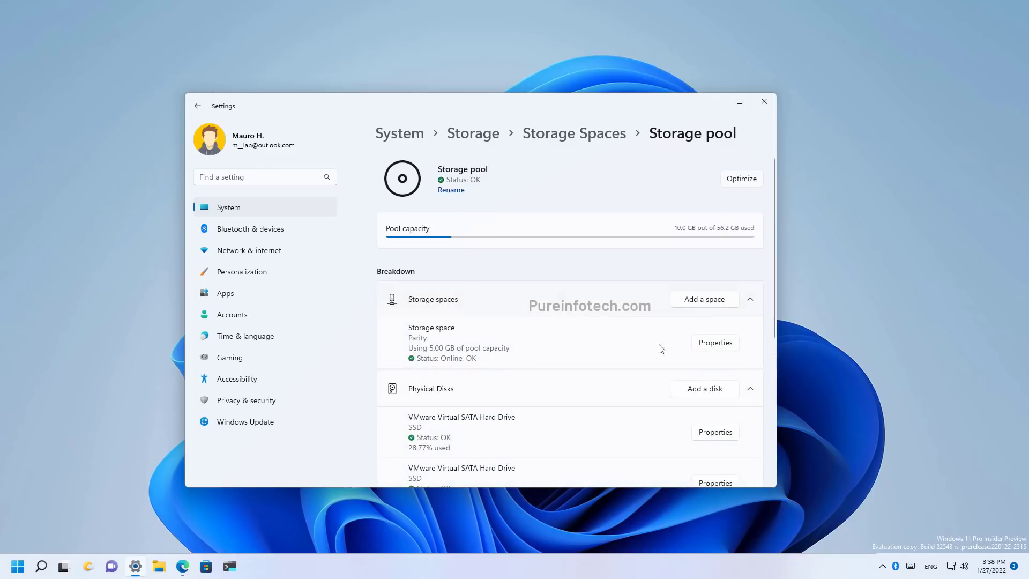
pyautogui.click(691, 301)
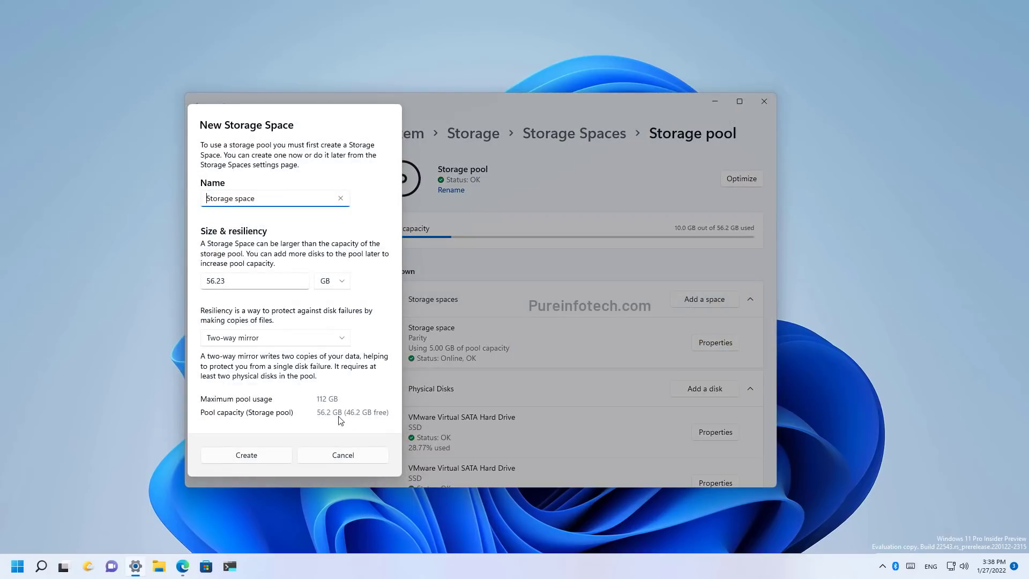
pyautogui.click(343, 456)
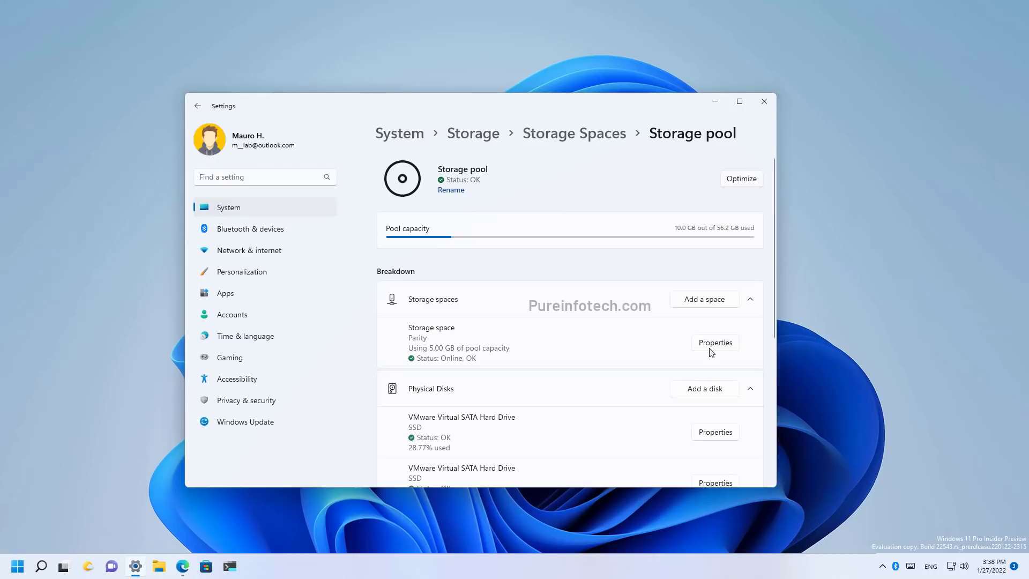
pyautogui.click(711, 349)
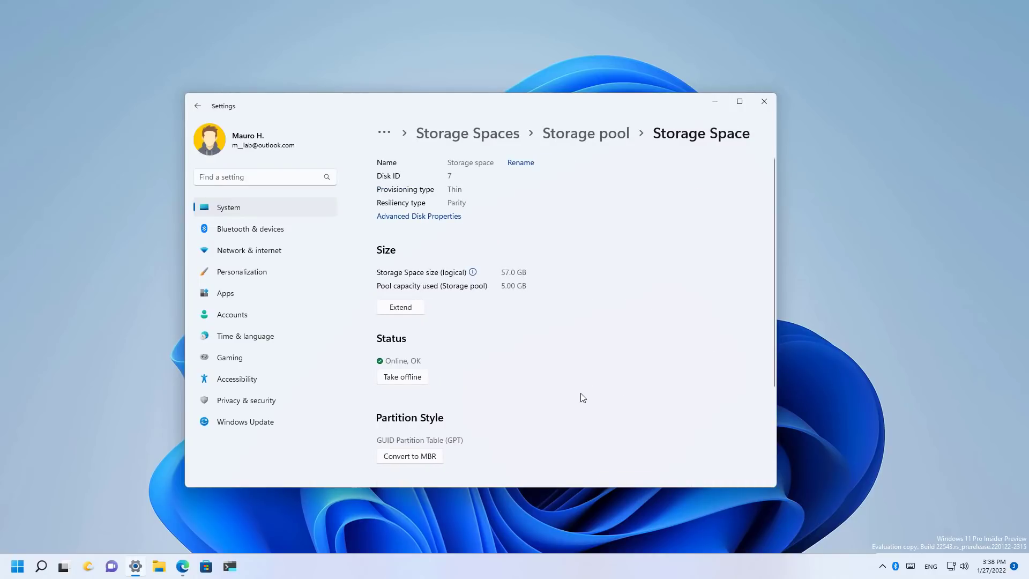
pyautogui.scroll(-3, 582, 397)
pyautogui.scroll(3, 581, 395)
pyautogui.hotkey('alt', 'Left')
pyautogui.hotkey('alt', 'Left')
pyautogui.hotkey('alt', 'Left')
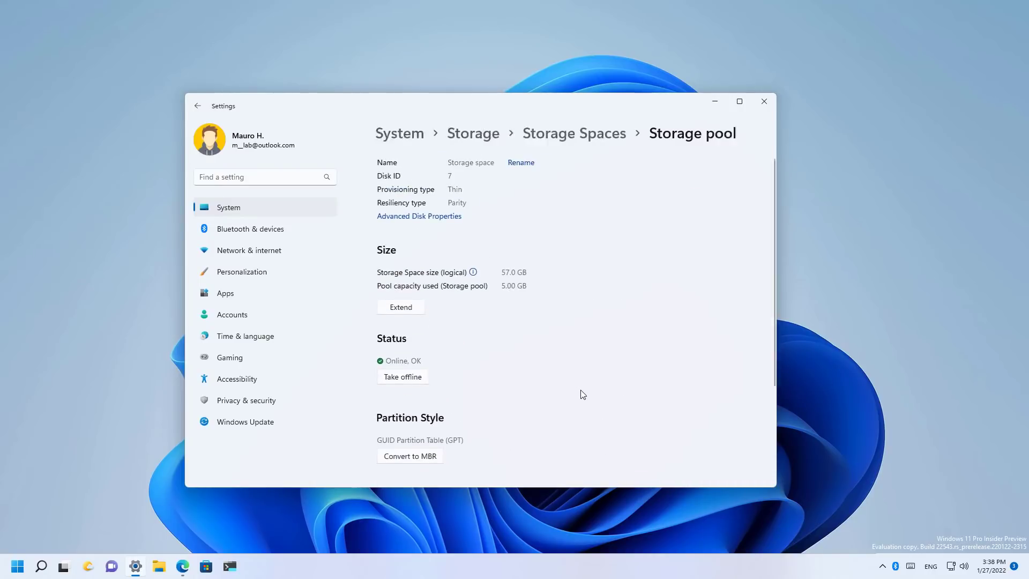
pyautogui.click(457, 445)
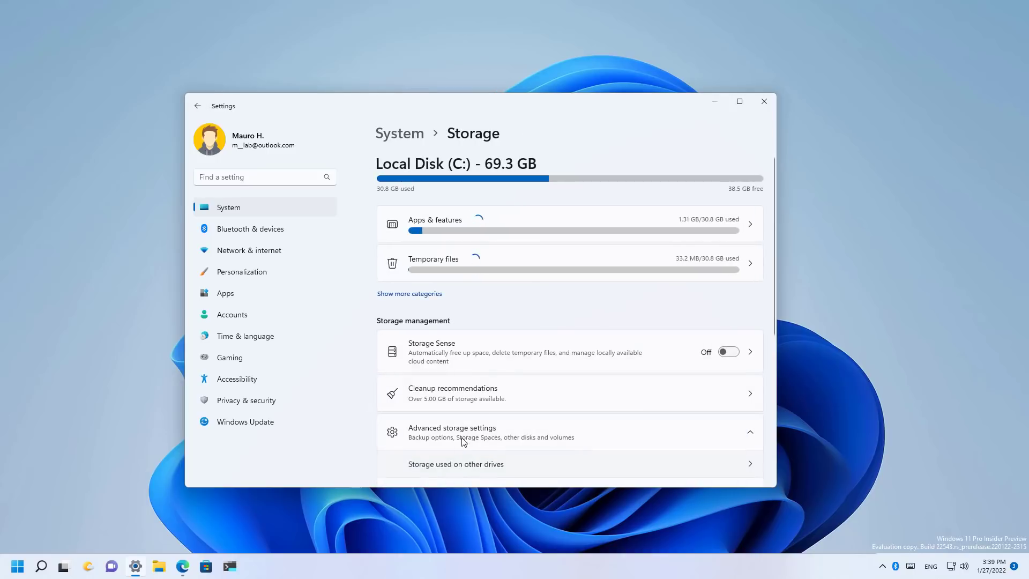
pyautogui.scroll(-3, 472, 418)
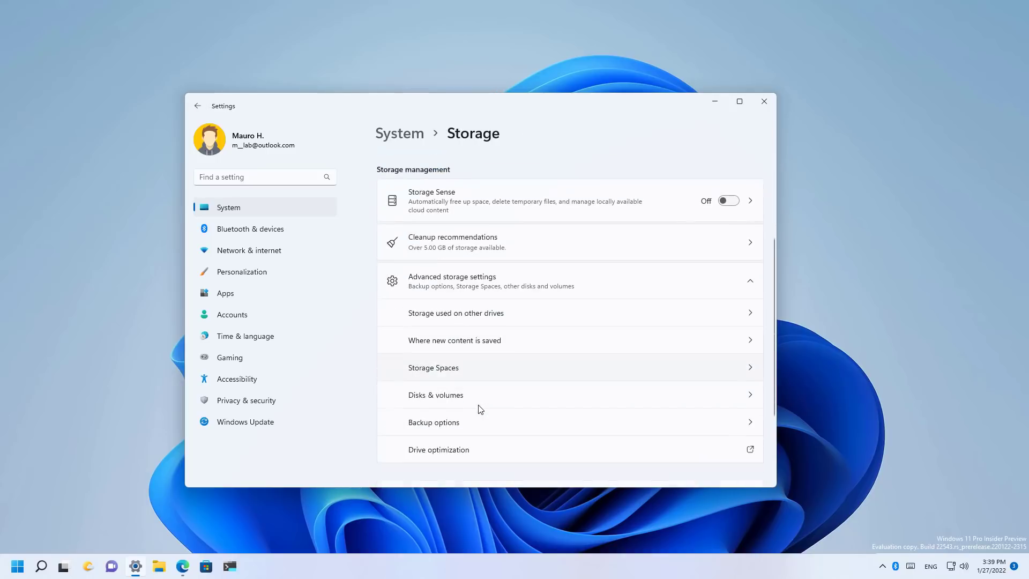
pyautogui.click(445, 399)
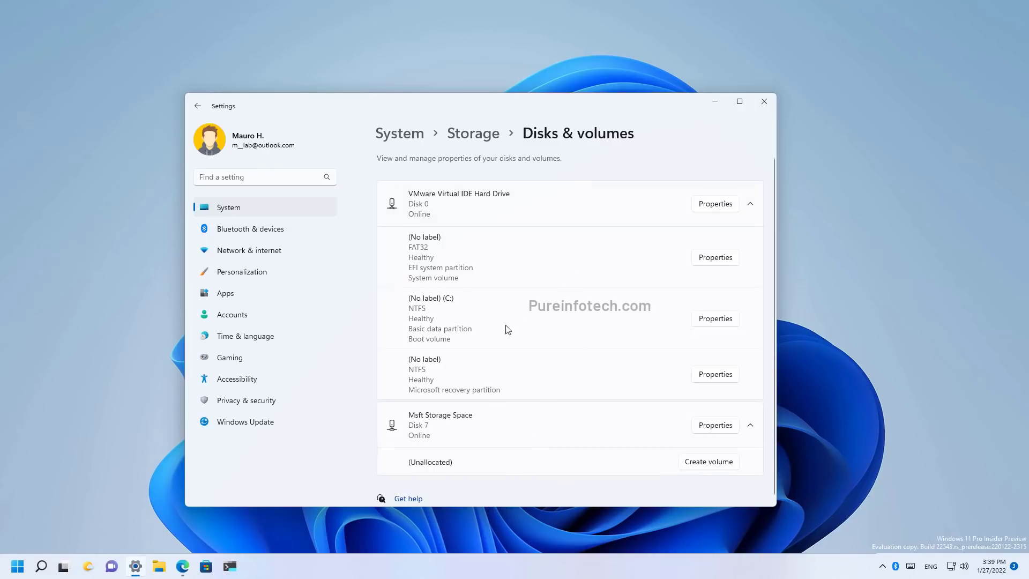
pyautogui.click(712, 262)
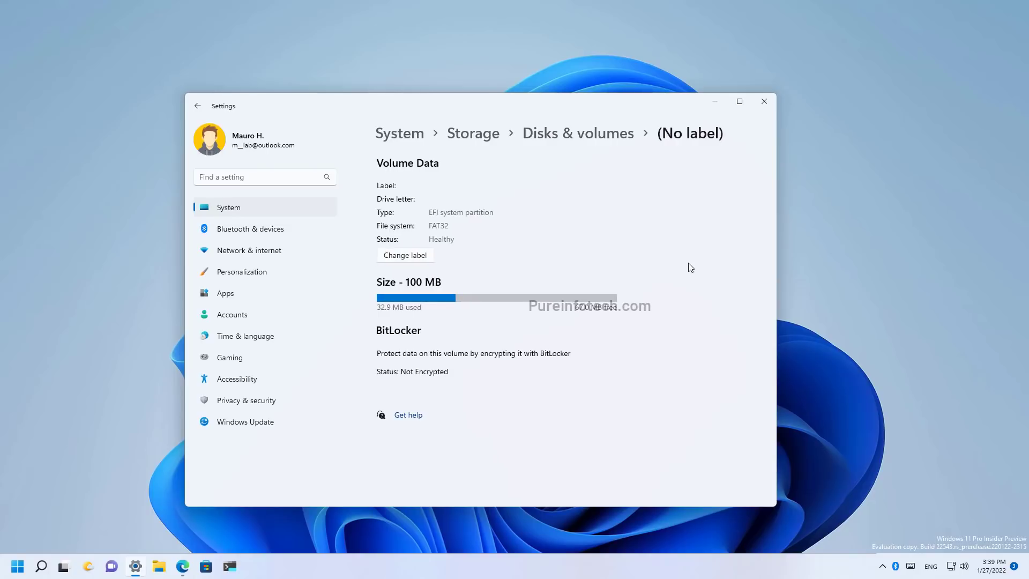
pyautogui.hotkey('alt', 'Left')
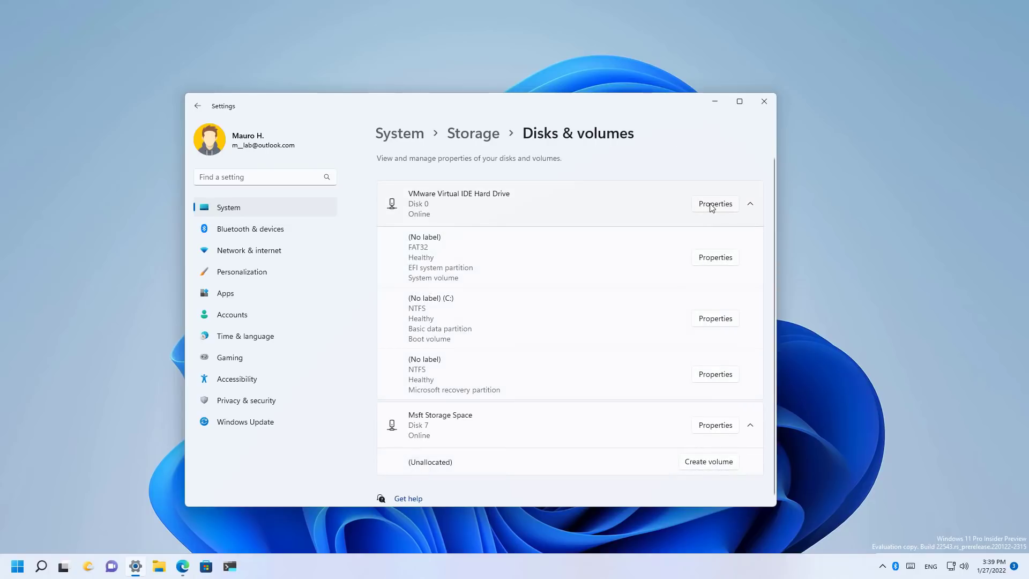
pyautogui.click(711, 208)
# Step: Search settings for 'nar', open Narrator, and scroll down to the Narrator's voice options
pyautogui.hotkey('alt', 'Left')
pyautogui.hotkey('alt', 'Left')
pyautogui.click(288, 178)
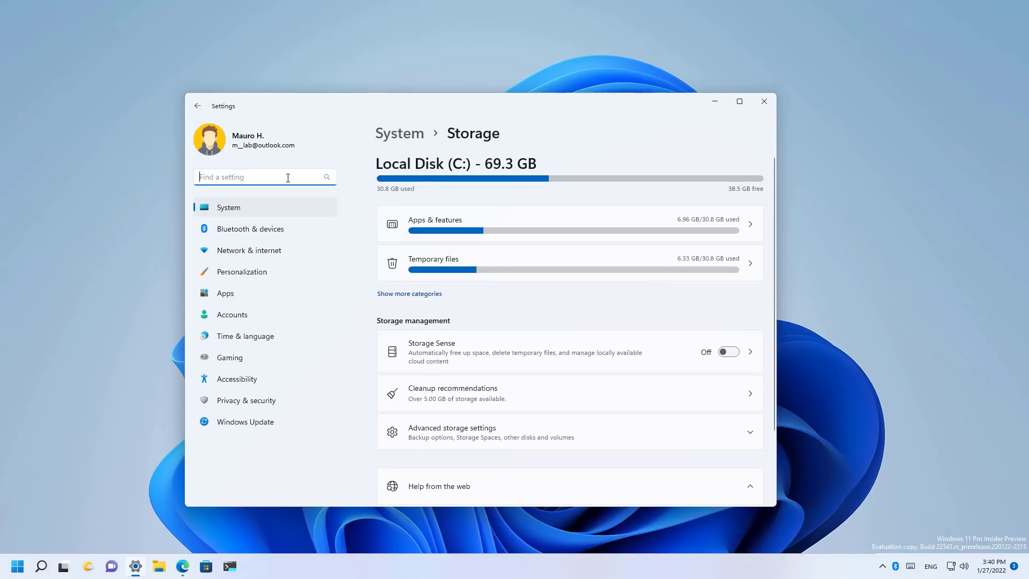
pyautogui.write('nar')
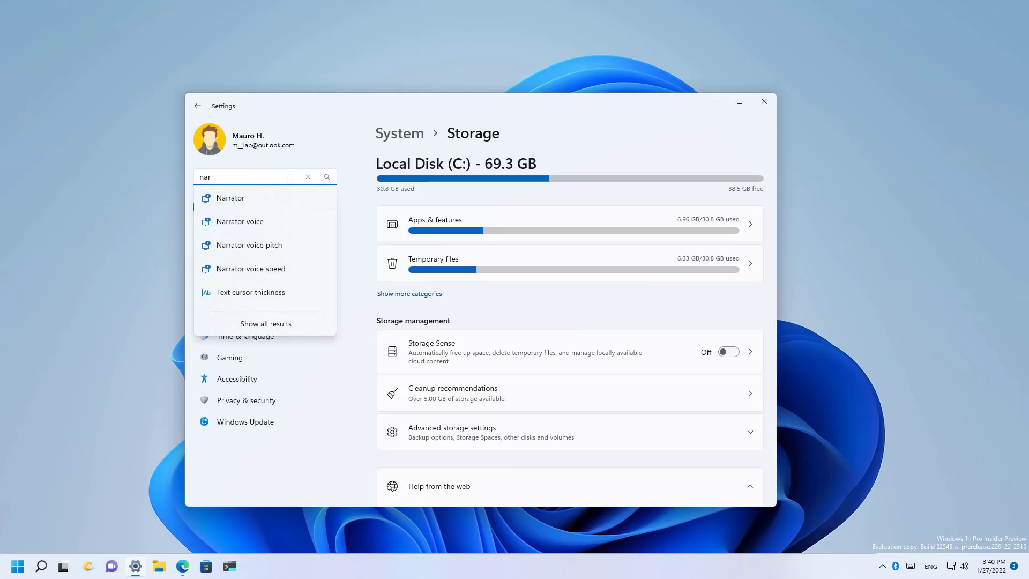
pyautogui.click(268, 196)
pyautogui.scroll(-3, 554, 207)
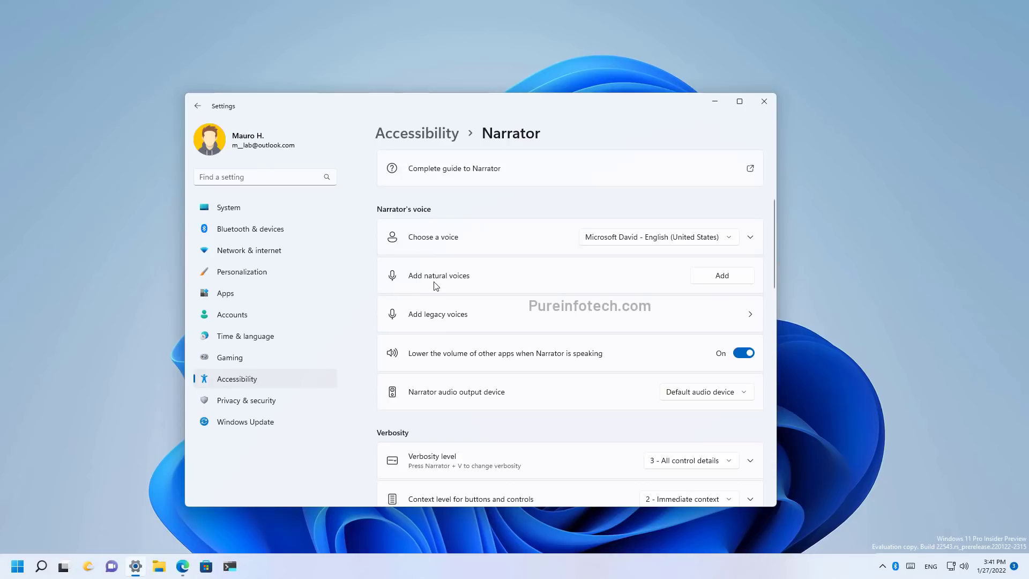
# Step: Choose a natural voice for Narrator and start installing it
pyautogui.click(713, 278)
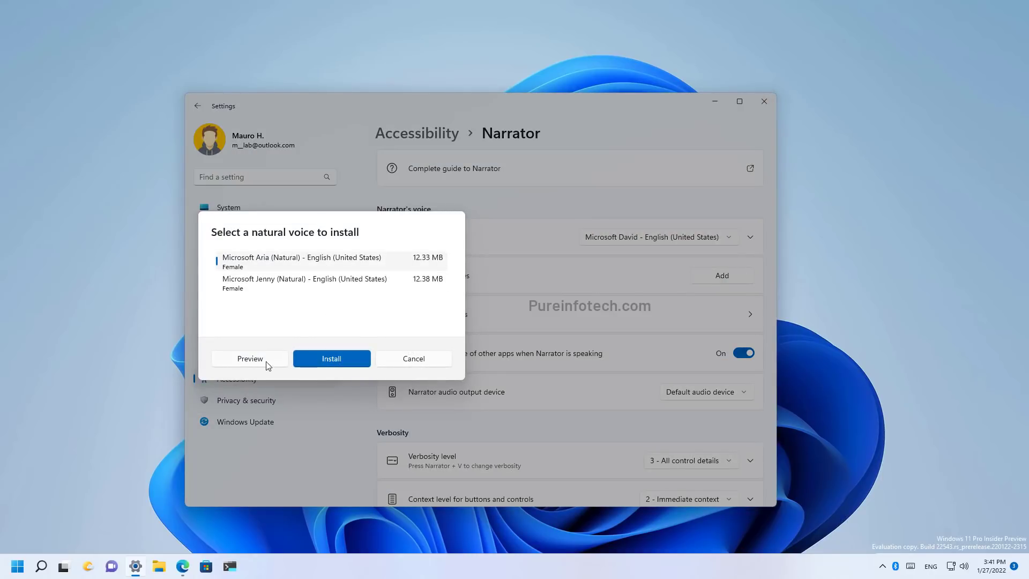
pyautogui.click(346, 363)
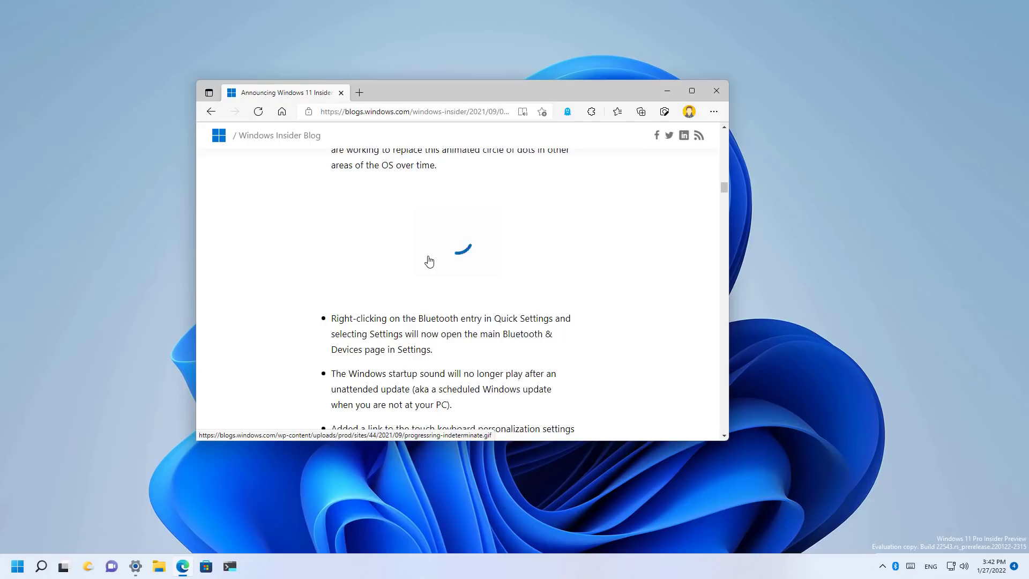
# Step: Show the bare desktop with Windows+D, hiding the Edge blog window
pyautogui.press('super+d')
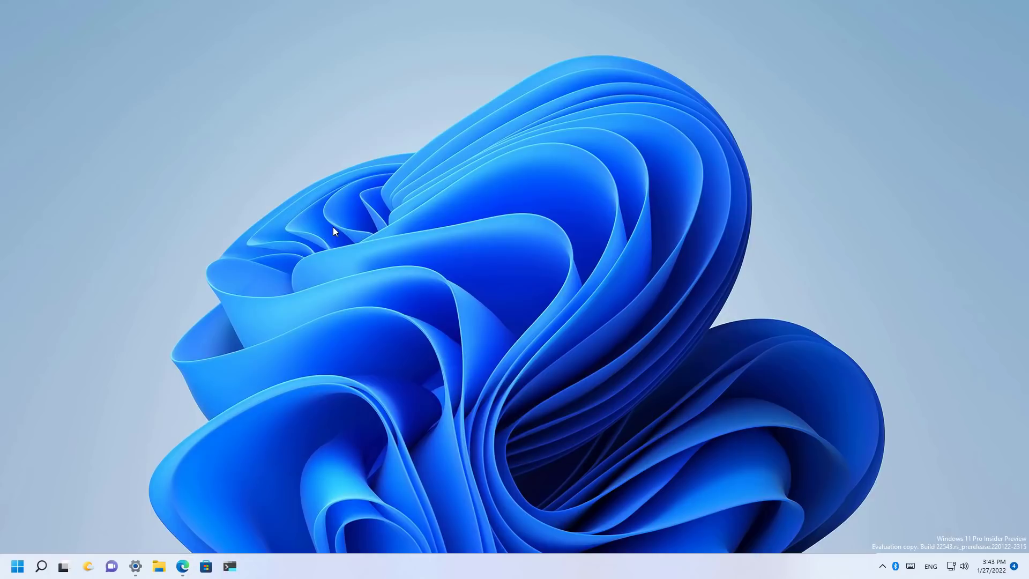